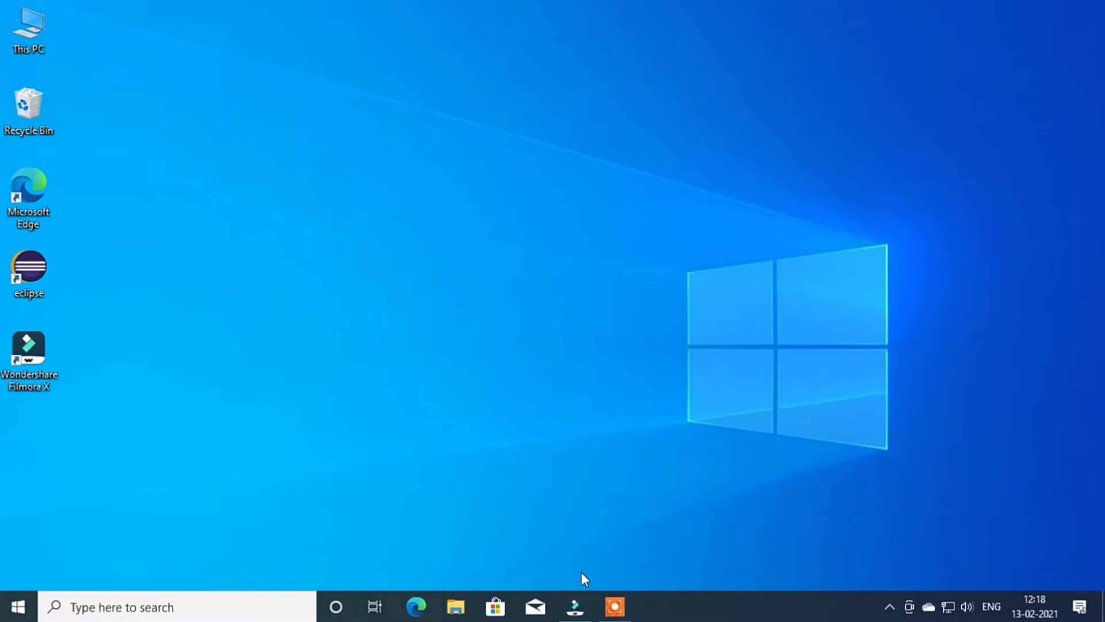
Step: Open Wondershare Filmora and import the Untitled 7 1920x1080 8.51Mbps video into the project media
{"action": "left_click", "coordinate": [575, 609]}
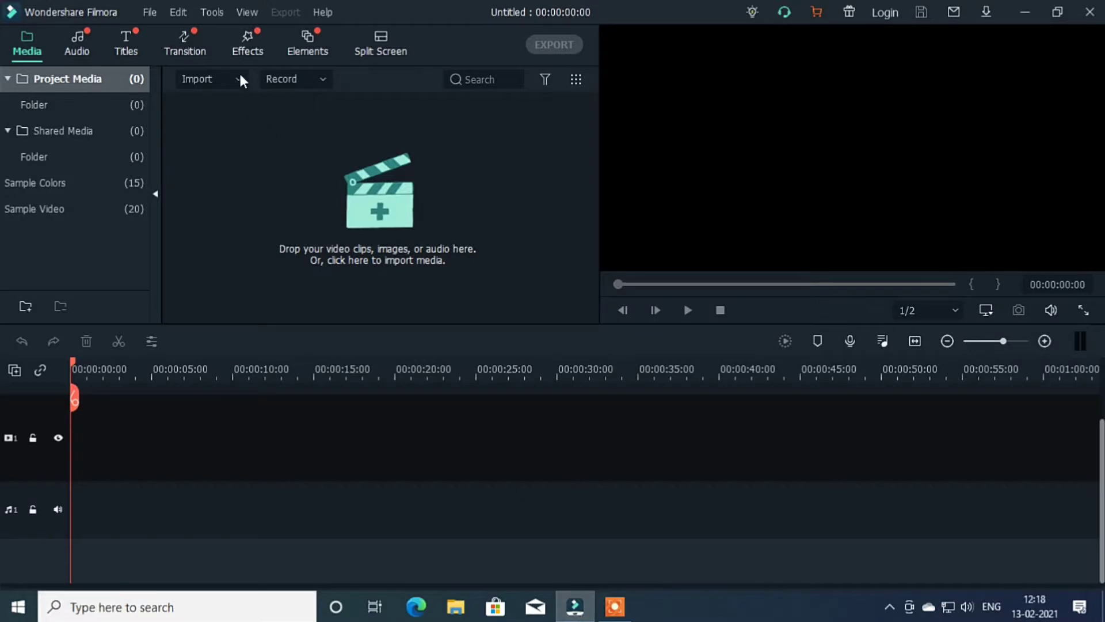
{"action": "left_click", "coordinate": [195, 76]}
{"action": "left_click", "coordinate": [205, 99]}
{"action": "scroll", "coordinate": [334, 219], "scroll_direction": "down", "scroll_amount": 5}
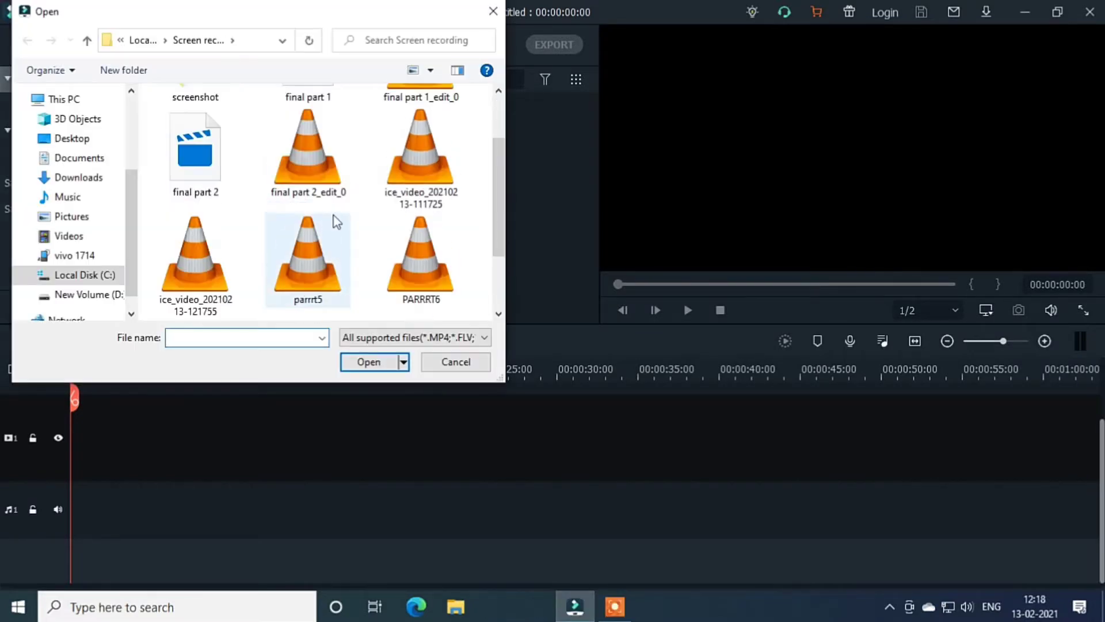
{"action": "left_click", "coordinate": [310, 242]}
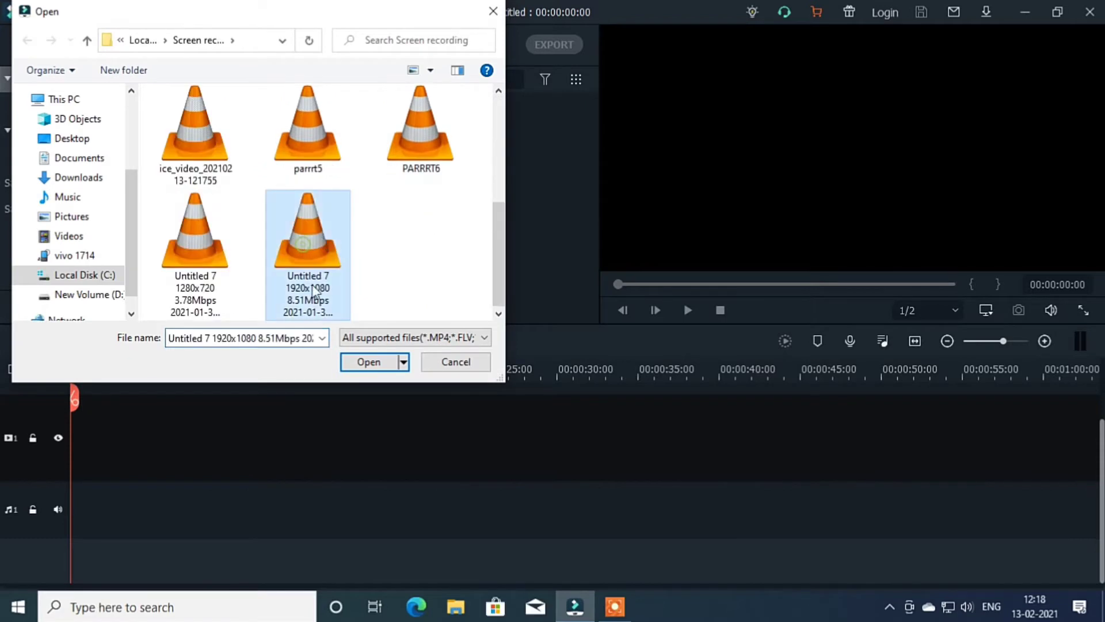
{"action": "left_click", "coordinate": [361, 364]}
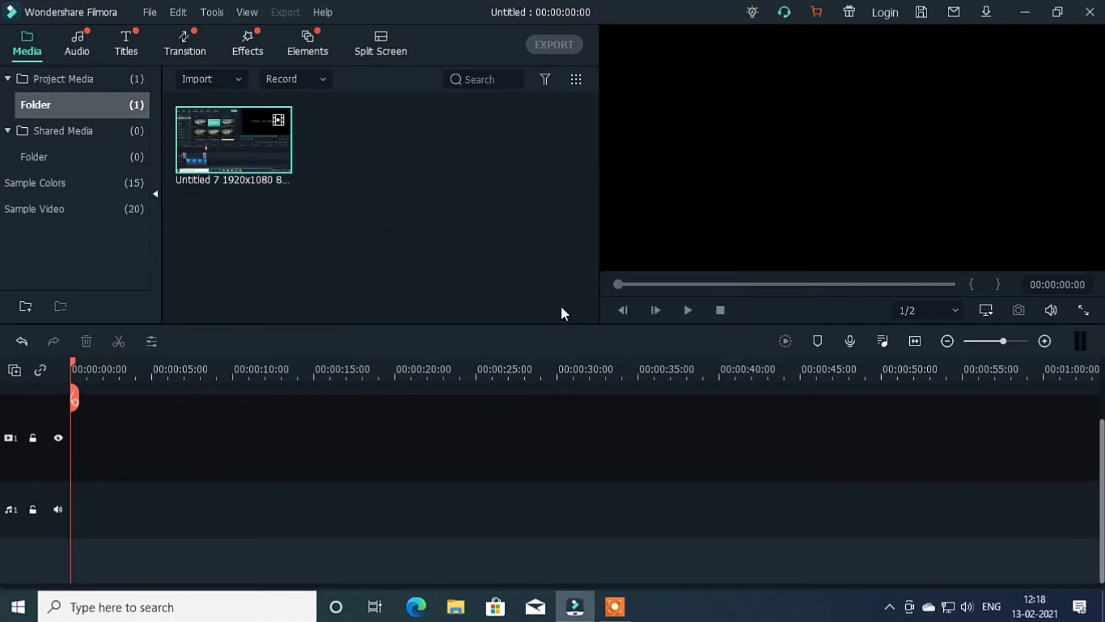
Step: Place the imported video at the start of the first video track and play it back, returning the playhead to the start
{"action": "left_click_drag", "start_coordinate": [235, 141], "coordinate": [46, 457]}
{"action": "left_click", "coordinate": [478, 336]}
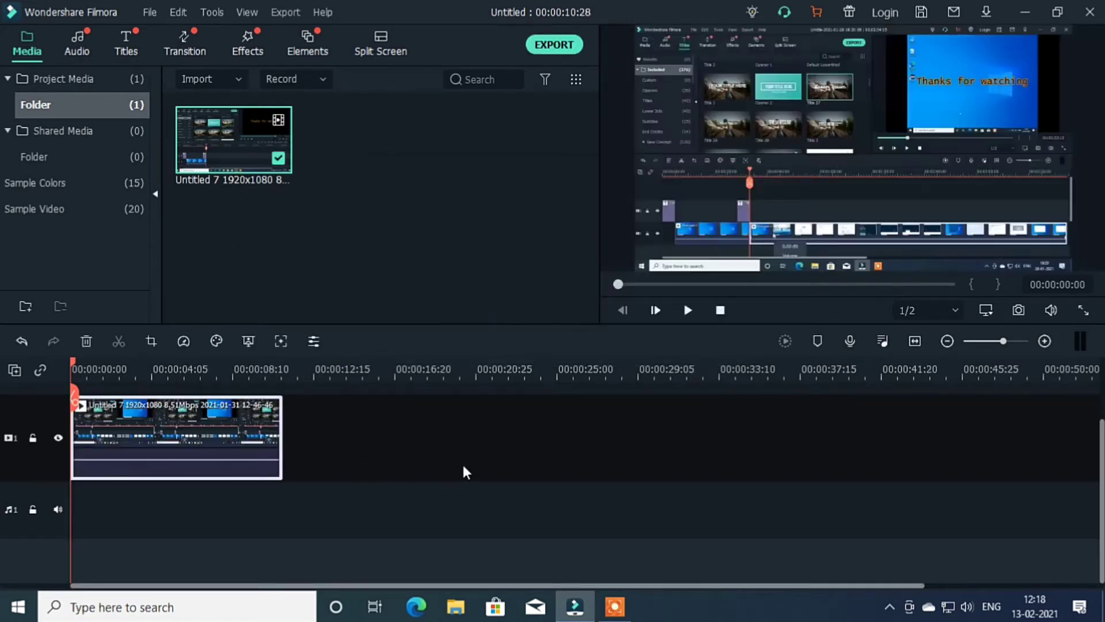
{"action": "left_click", "coordinate": [689, 310]}
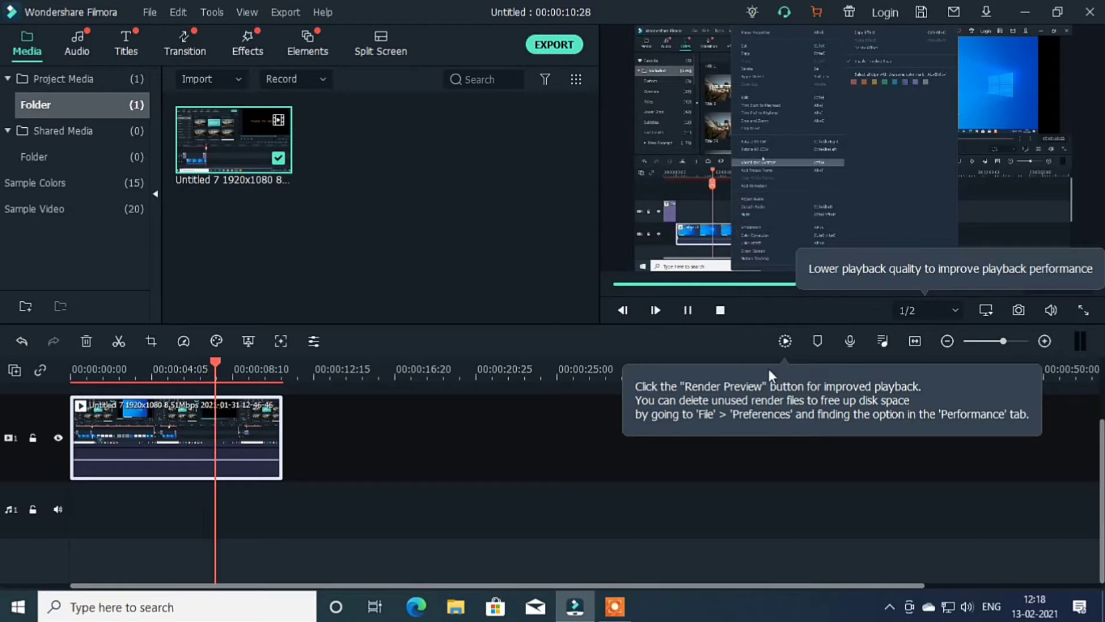
{"action": "left_click", "coordinate": [684, 313]}
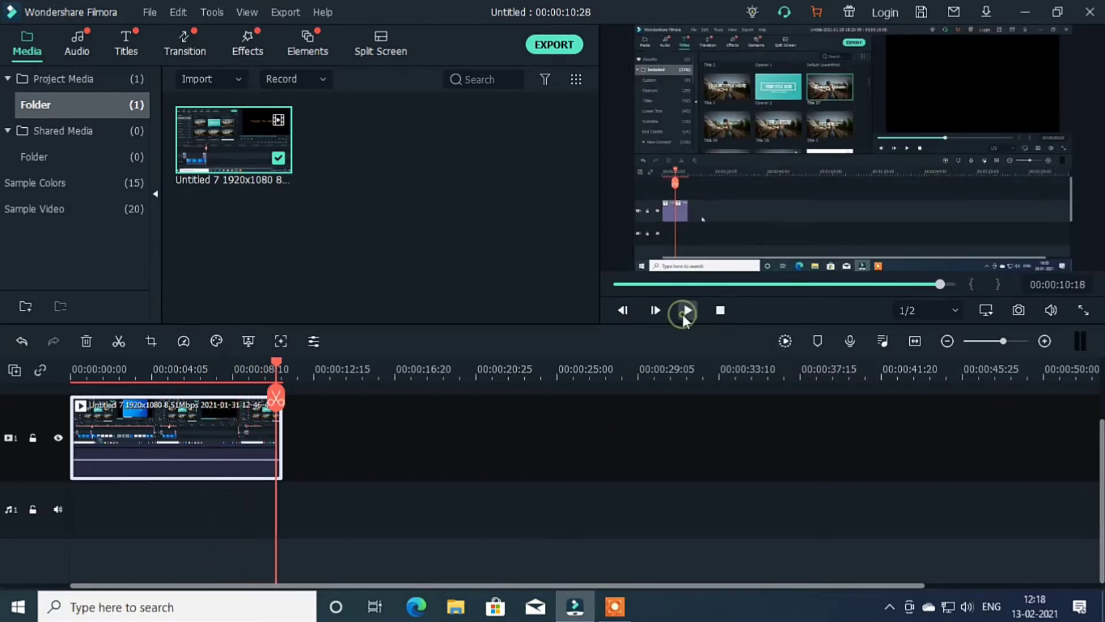
{"action": "left_click_drag", "start_coordinate": [280, 369], "coordinate": [71, 370]}
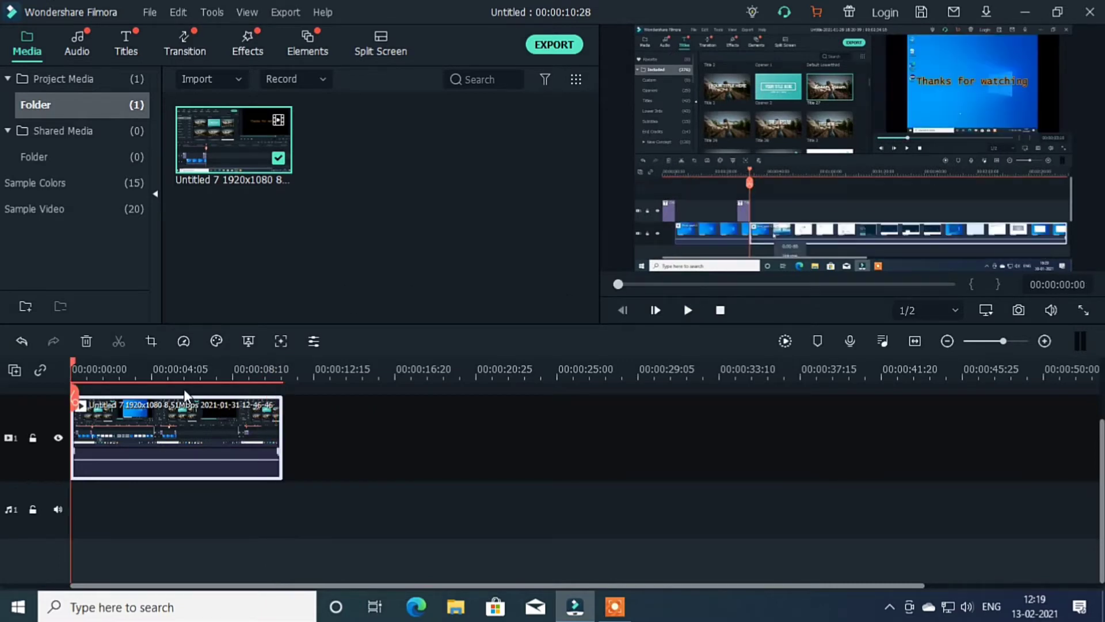
Step: Crop the whole clip to a 1229 × 691 area at the picture's lower left in 16:9 ratio and play back the result
{"action": "left_click", "coordinate": [151, 341]}
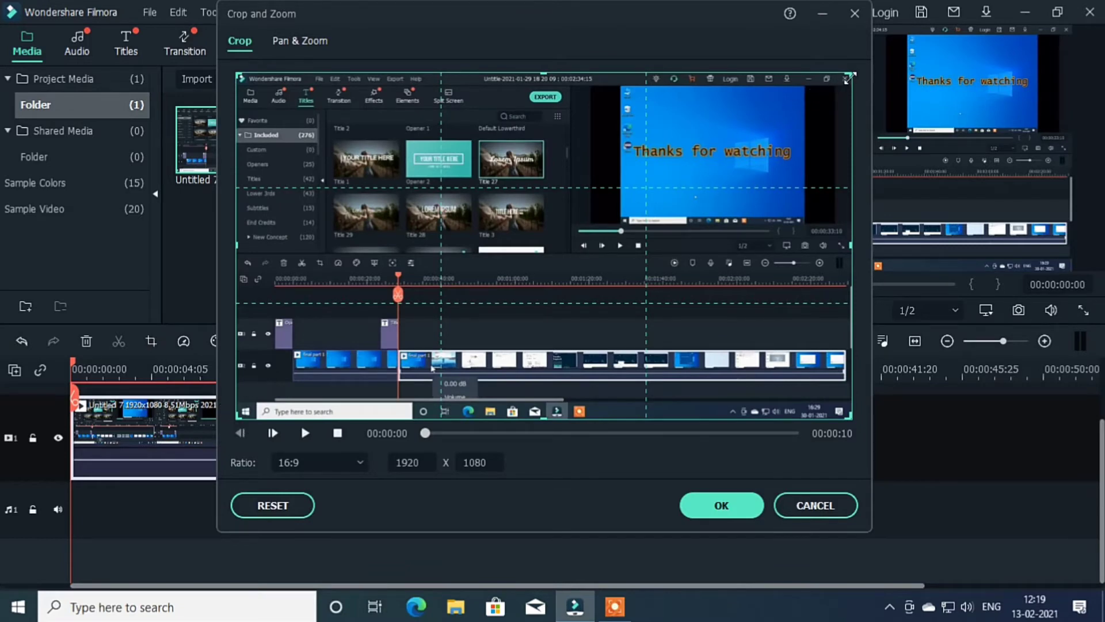
{"action": "left_click_drag", "start_coordinate": [851, 76], "coordinate": [628, 262]}
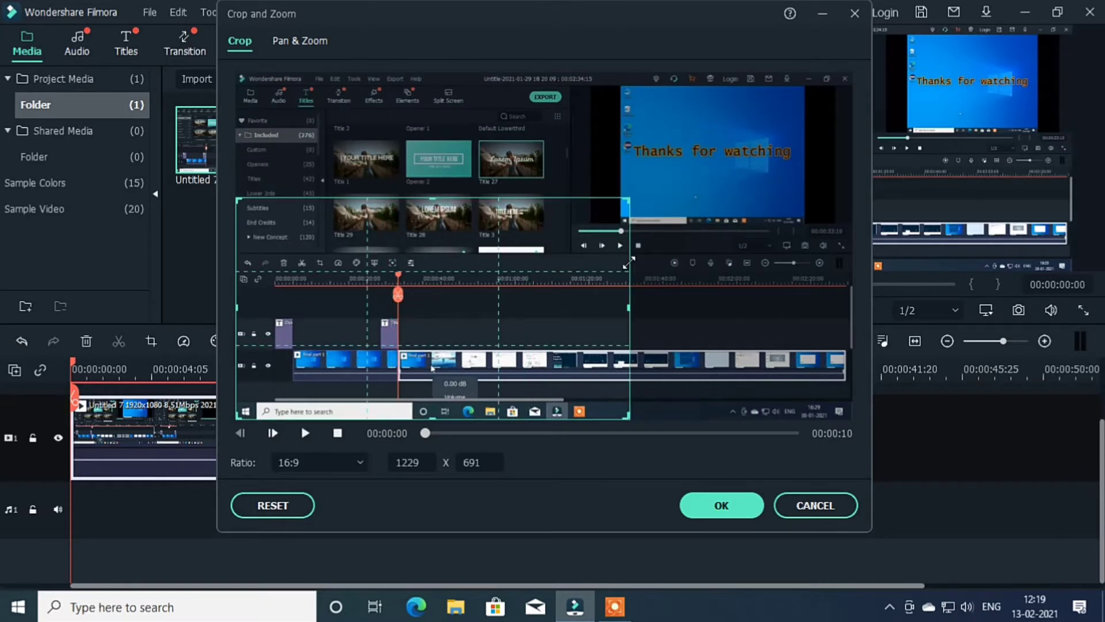
{"action": "left_click", "coordinate": [724, 506]}
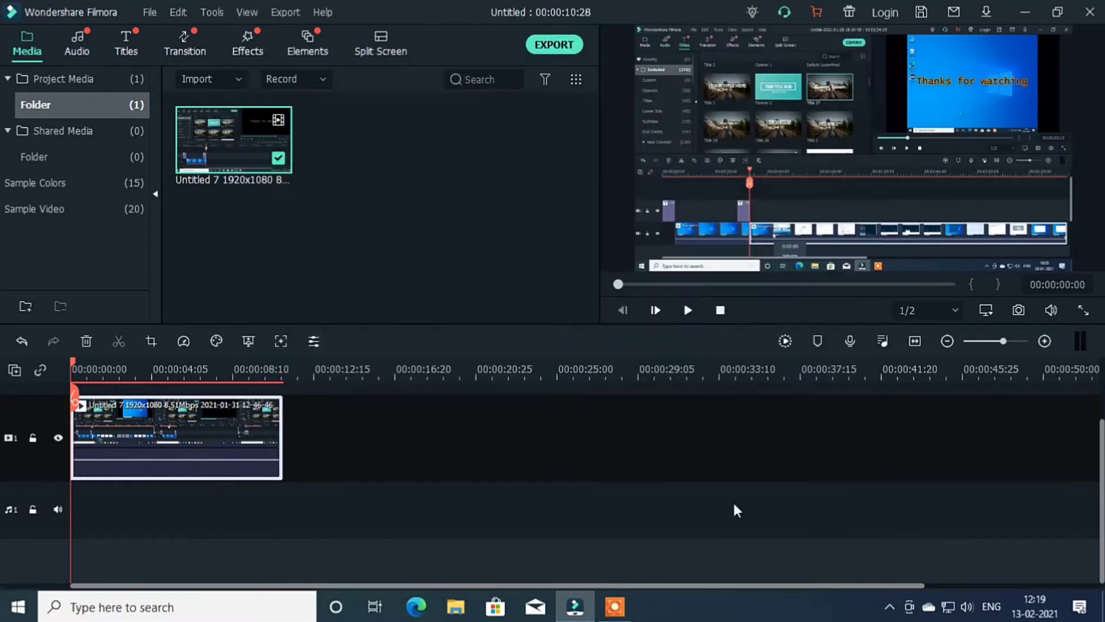
{"action": "left_click", "coordinate": [689, 310]}
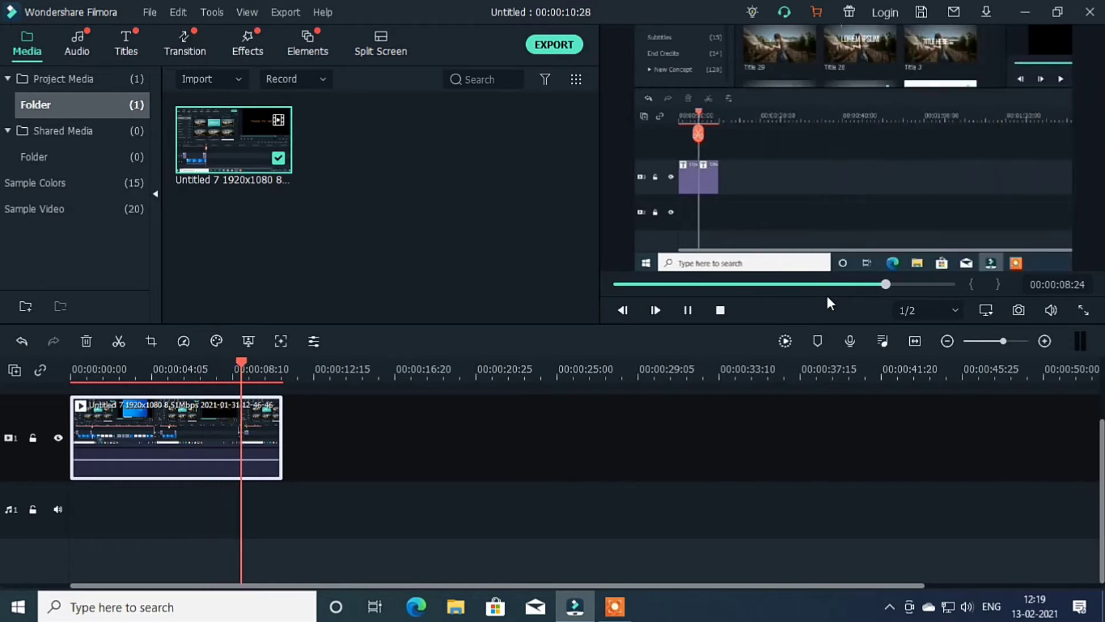
{"action": "left_click", "coordinate": [269, 369]}
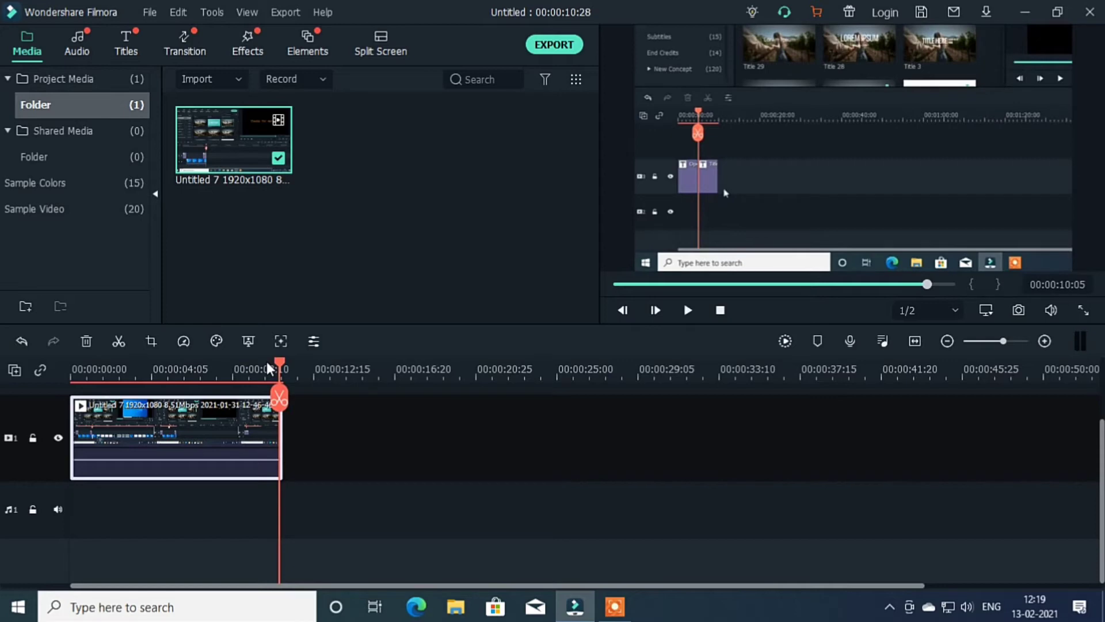
{"action": "key", "text": "Home"}
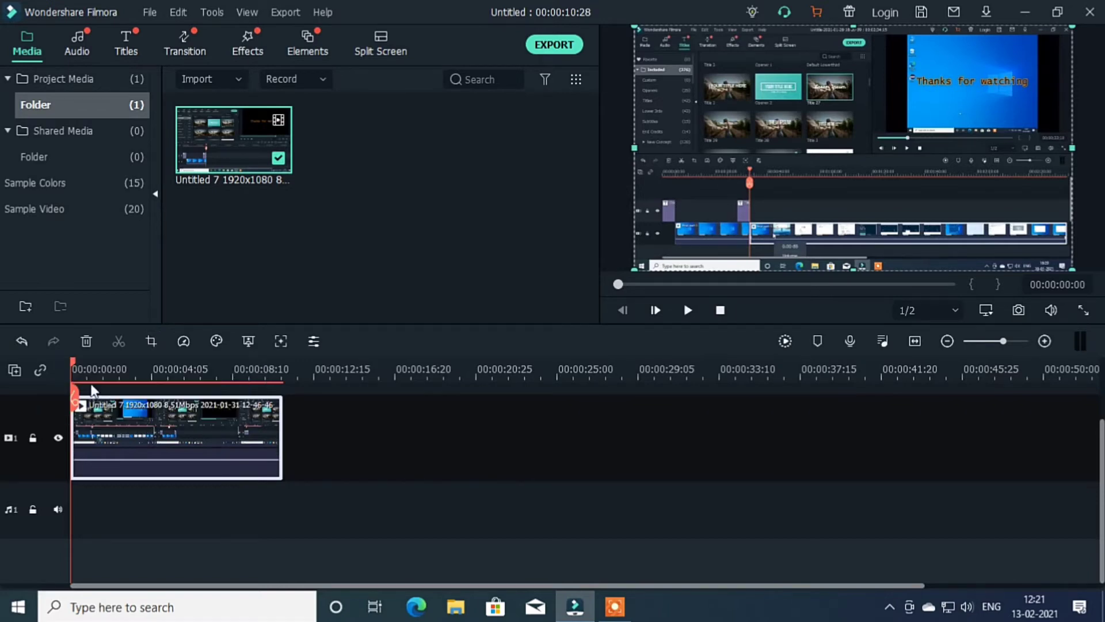
Step: Split the timeline clip at 00:00:02:23 and play back the split clip
{"action": "left_click_drag", "start_coordinate": [75, 363], "coordinate": [126, 378]}
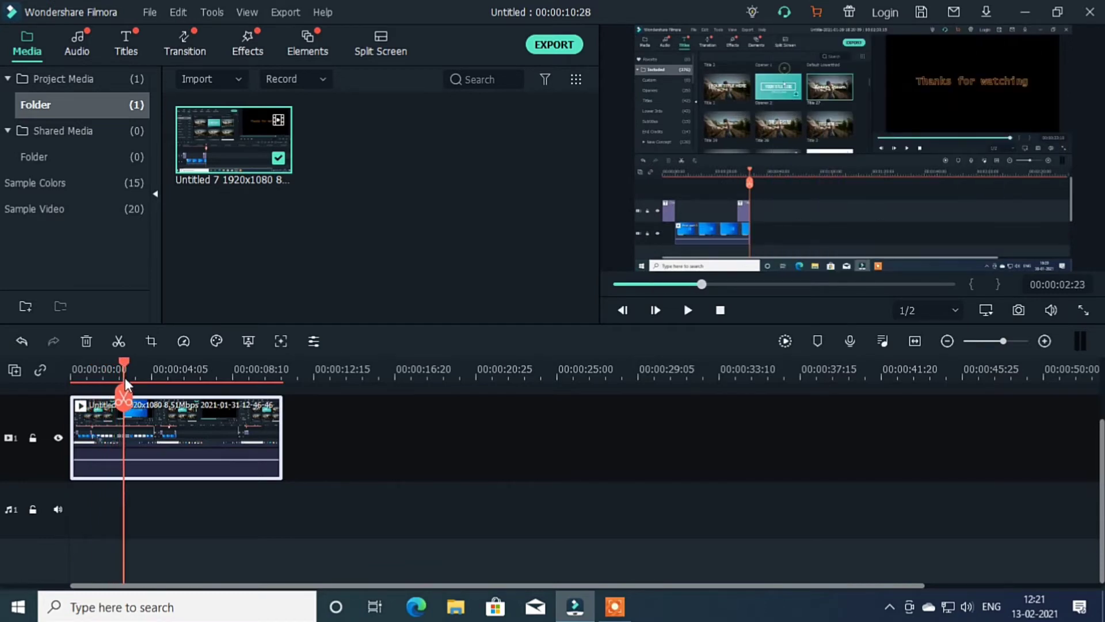
{"action": "right_click", "coordinate": [170, 423]}
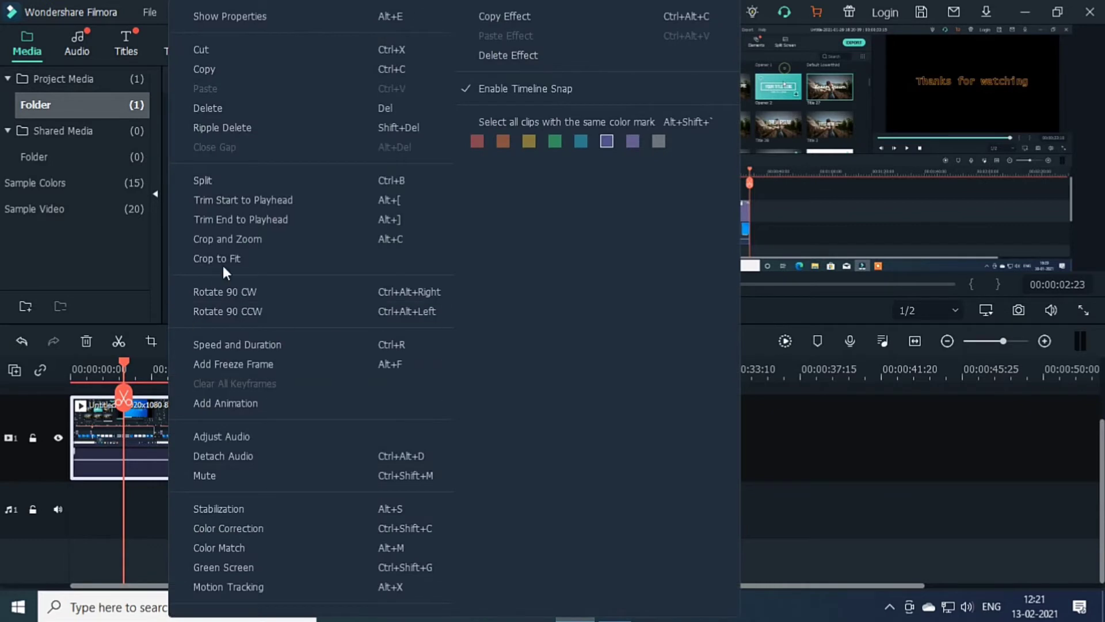
{"action": "left_click", "coordinate": [229, 180]}
{"action": "left_click_drag", "start_coordinate": [123, 361], "coordinate": [291, 381]}
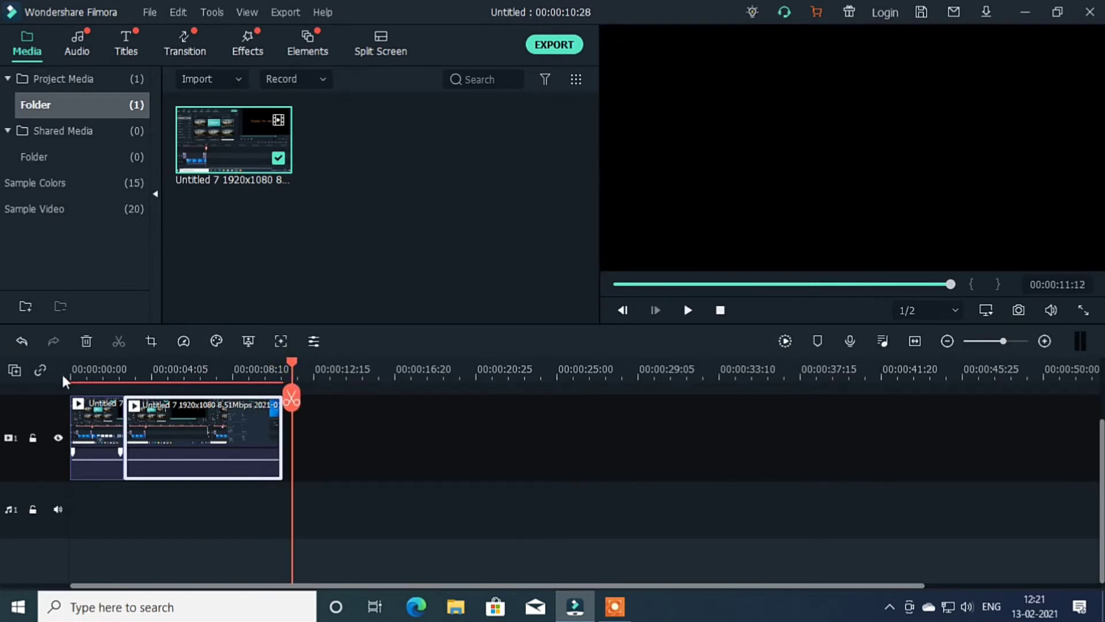
{"action": "left_click", "coordinate": [688, 309]}
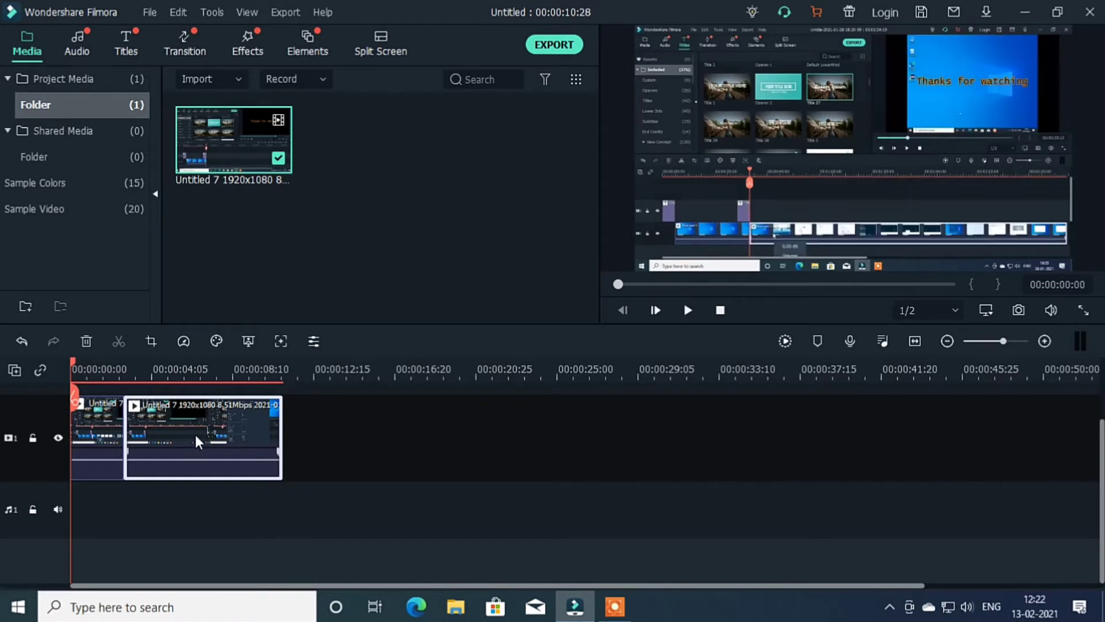
Step: Crop the second part of the split clip to the picture's upper-right area in 16:9 ratio and play back both parts
{"action": "left_click", "coordinate": [149, 342]}
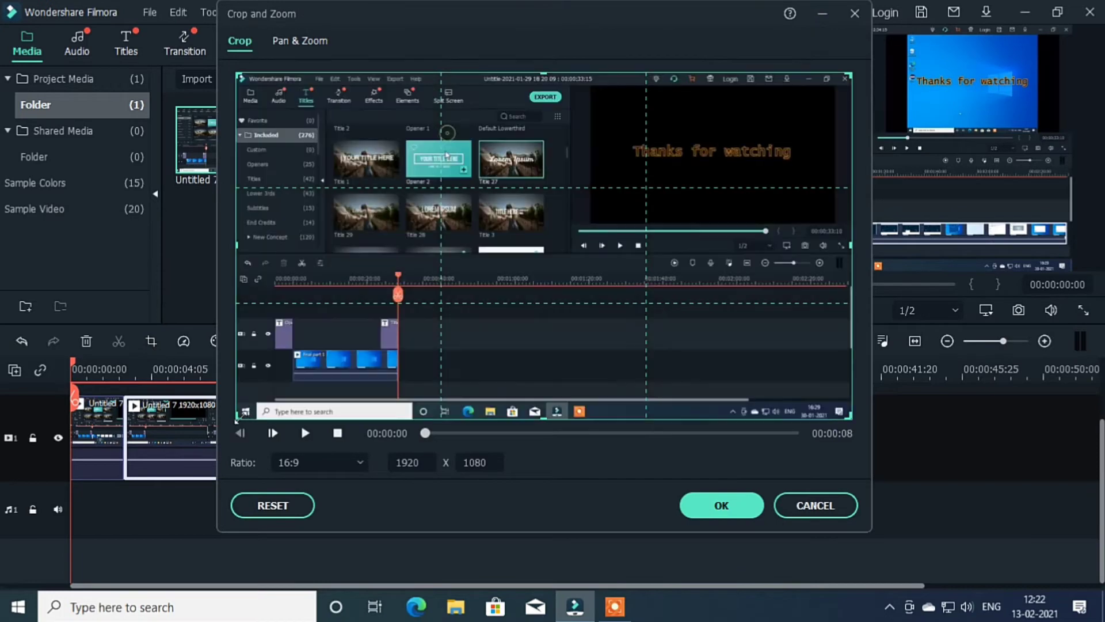
{"action": "left_click_drag", "start_coordinate": [237, 418], "coordinate": [563, 260]}
{"action": "left_click", "coordinate": [717, 506]}
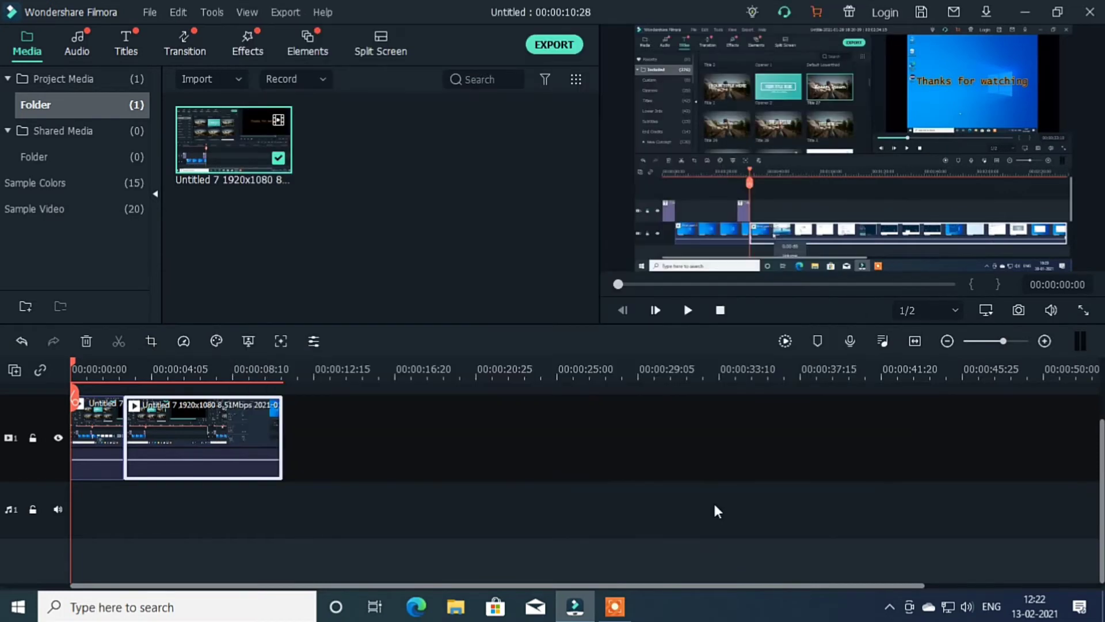
{"action": "left_click", "coordinate": [688, 311]}
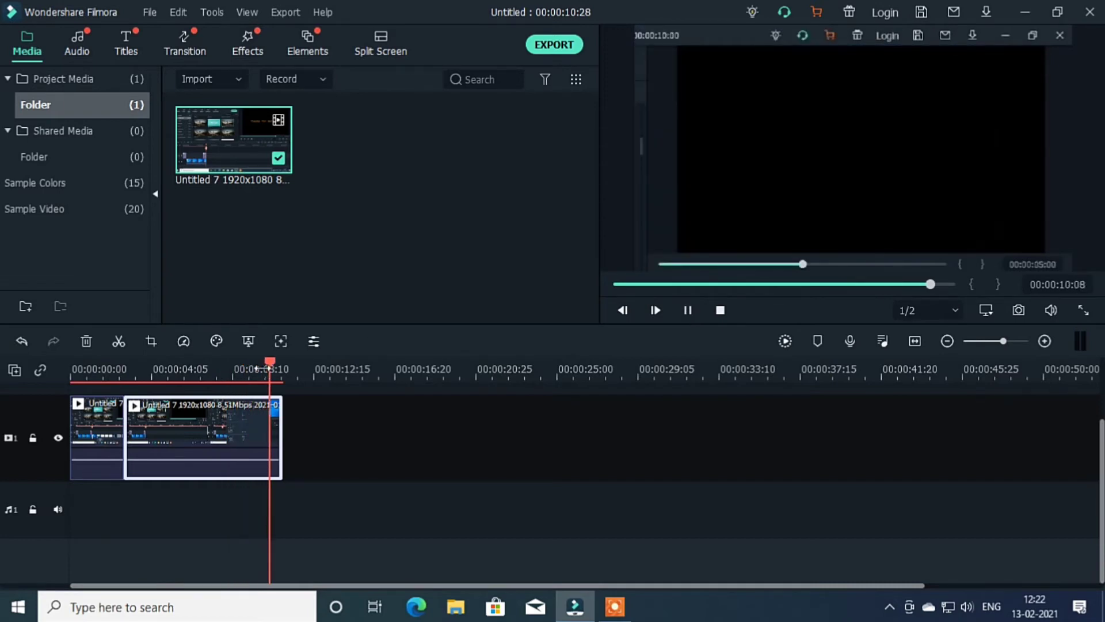
{"action": "left_click_drag", "start_coordinate": [279, 362], "coordinate": [46, 387]}
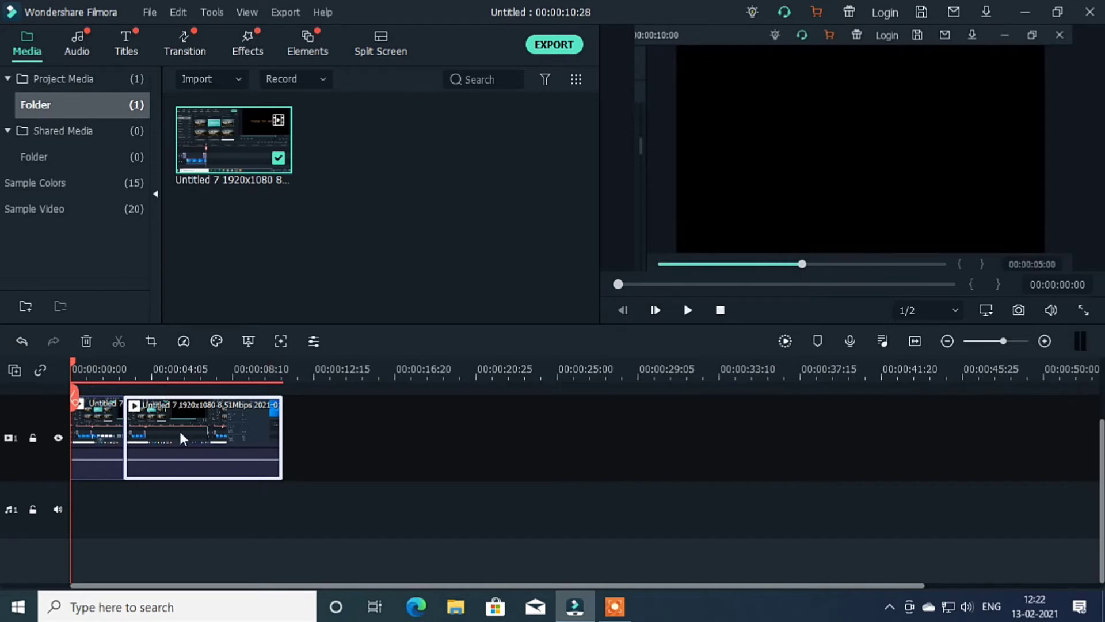
{"action": "left_click", "coordinate": [687, 310]}
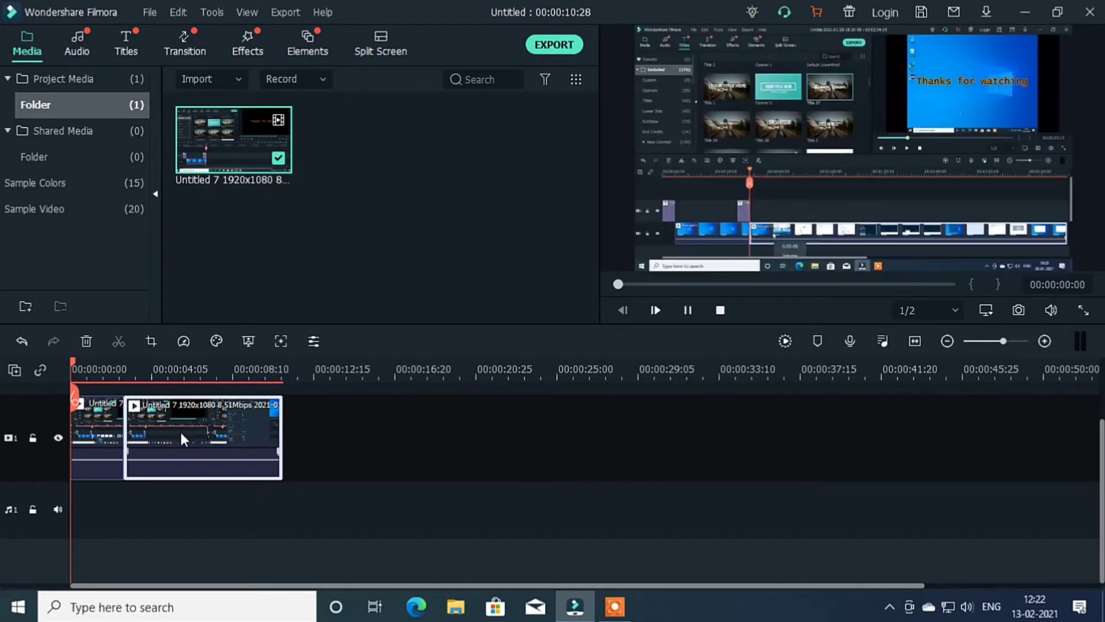
{"action": "left_click", "coordinate": [688, 309]}
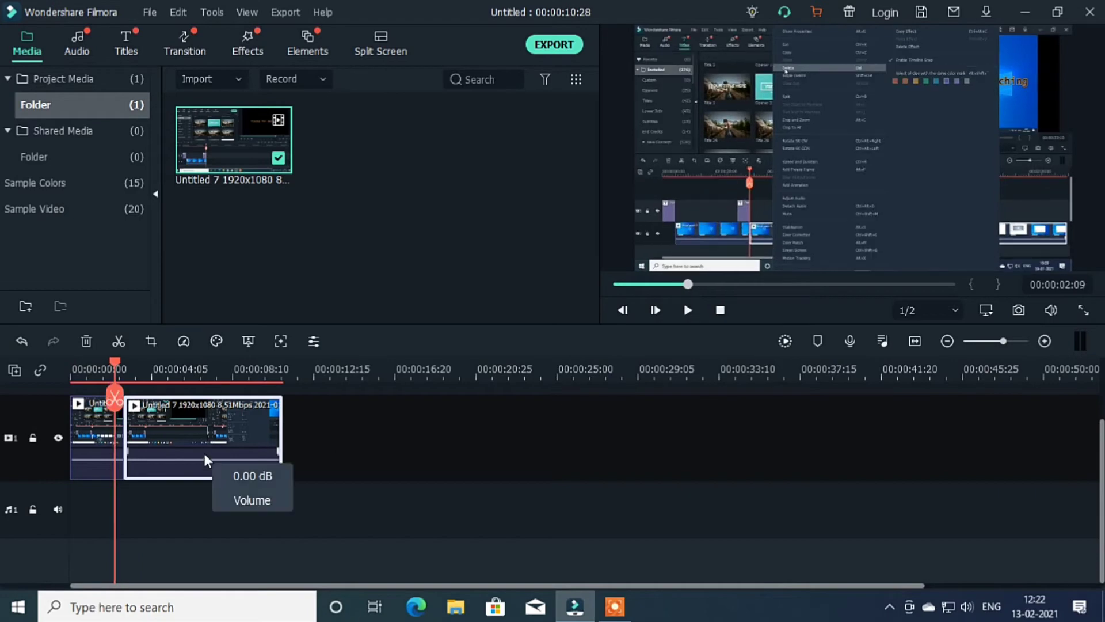
Step: Delete both parts of the split clip from the timeline
{"action": "right_click", "coordinate": [198, 430]}
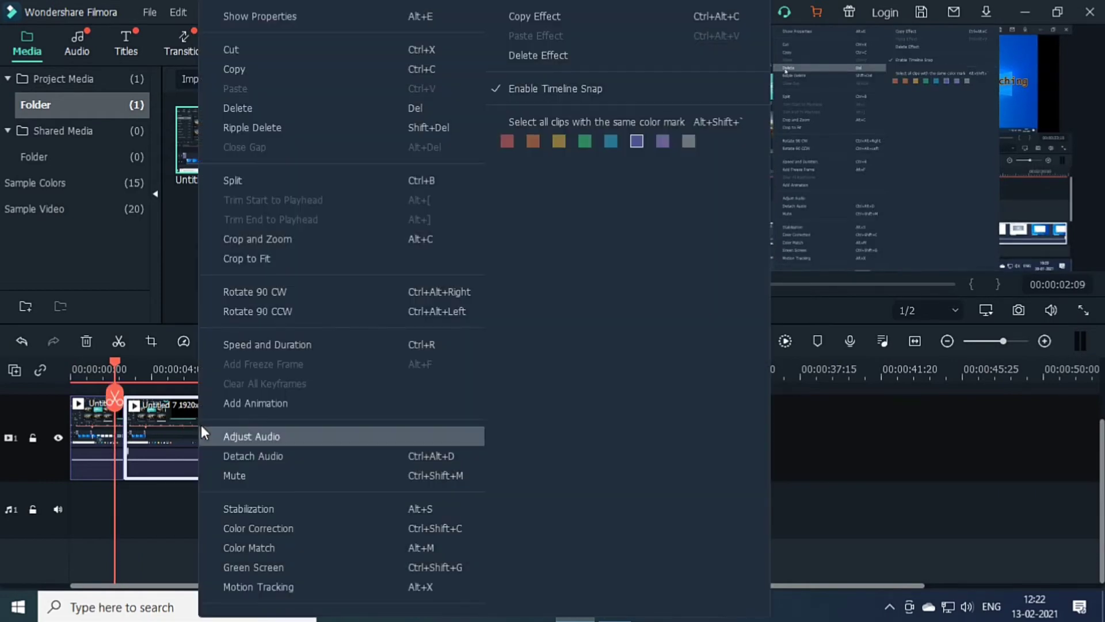
{"action": "left_click", "coordinate": [254, 108]}
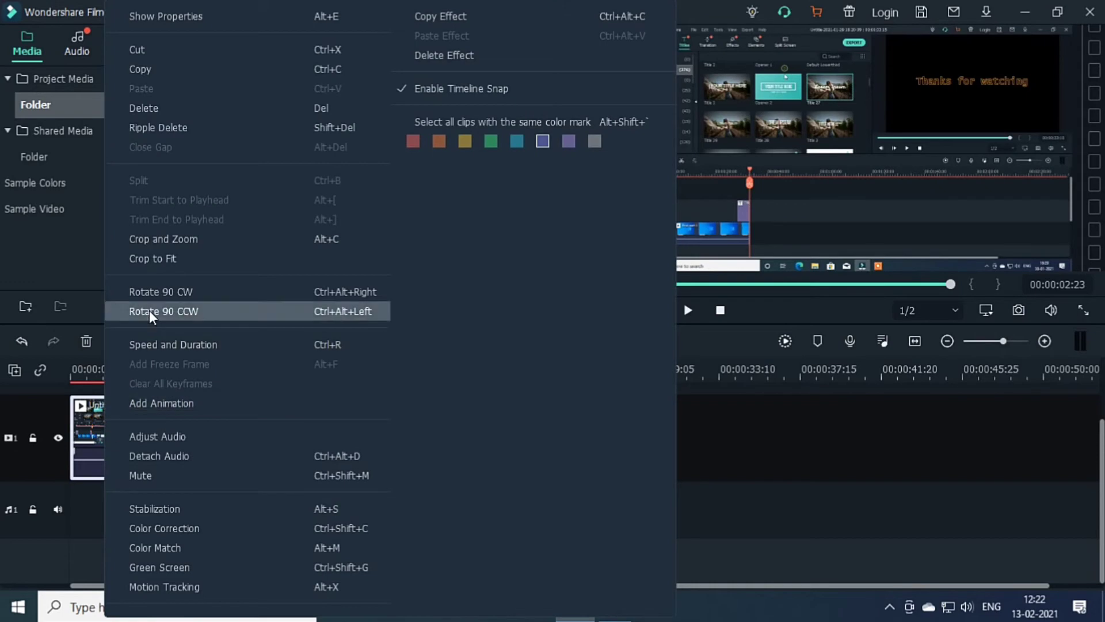
{"action": "left_click", "coordinate": [171, 108]}
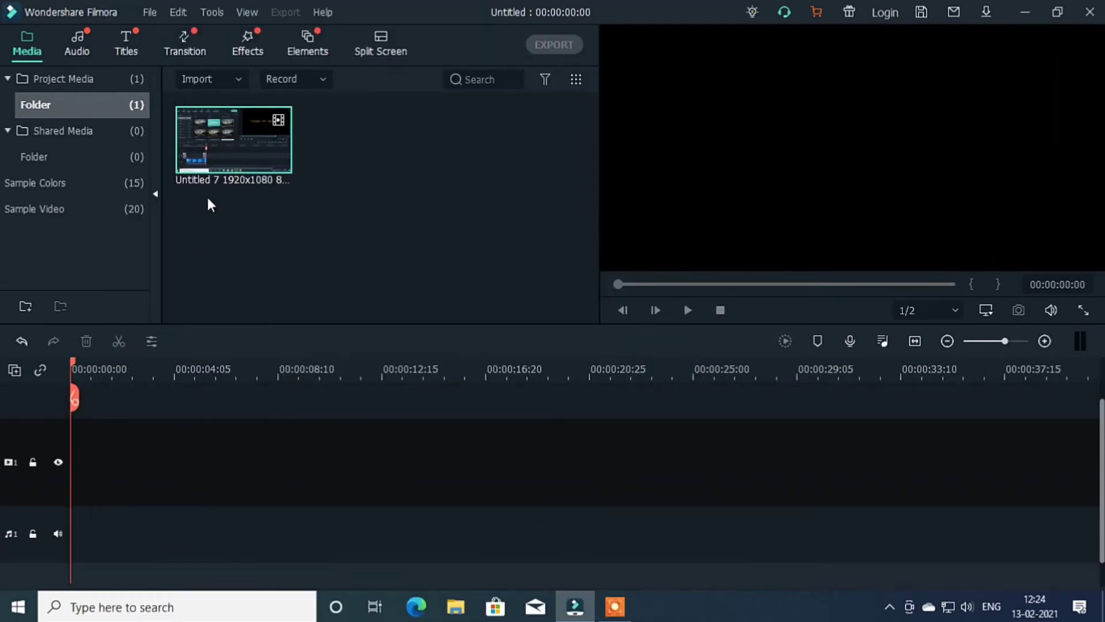
Step: Place the original video from the project media on the empty timeline's first video track again
{"action": "left_click", "coordinate": [218, 145]}
{"action": "left_click_drag", "start_coordinate": [222, 151], "coordinate": [211, 536]}
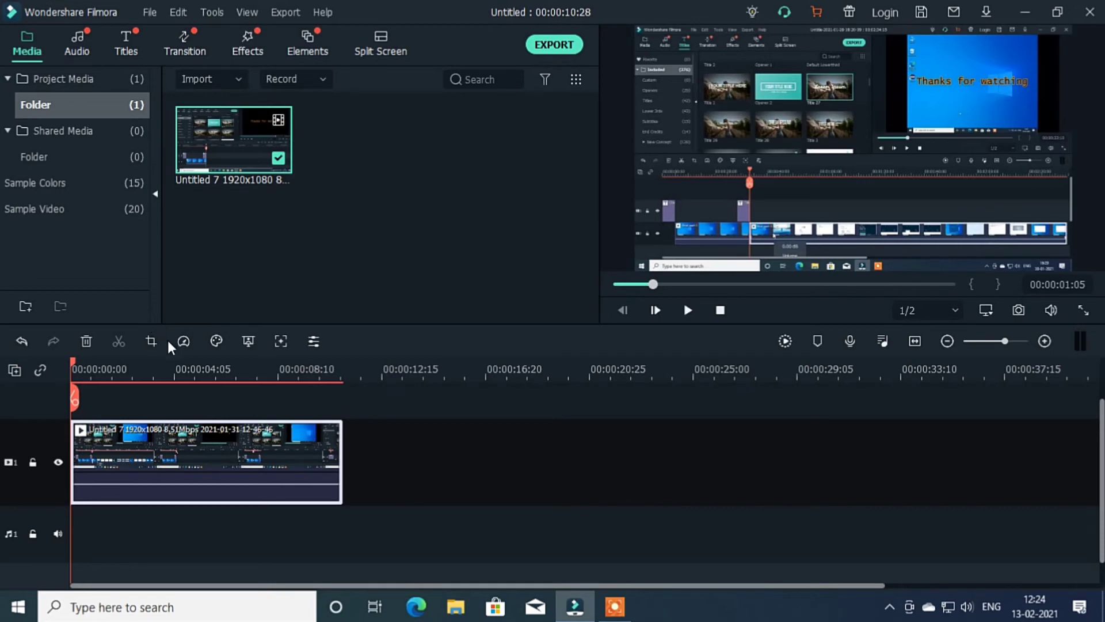
Step: Apply Pan & Zoom to the clip, from an 840 × 472 start frame at the picture's upper right to a full-picture 1919 × 1079 end frame
{"action": "left_click", "coordinate": [150, 342]}
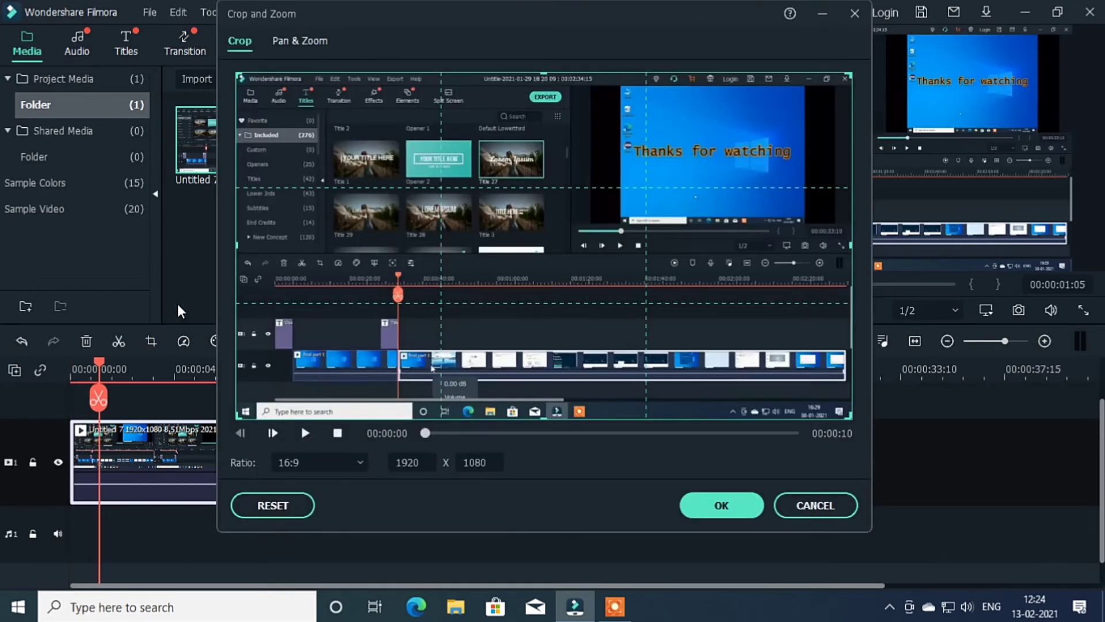
{"action": "left_click", "coordinate": [298, 40]}
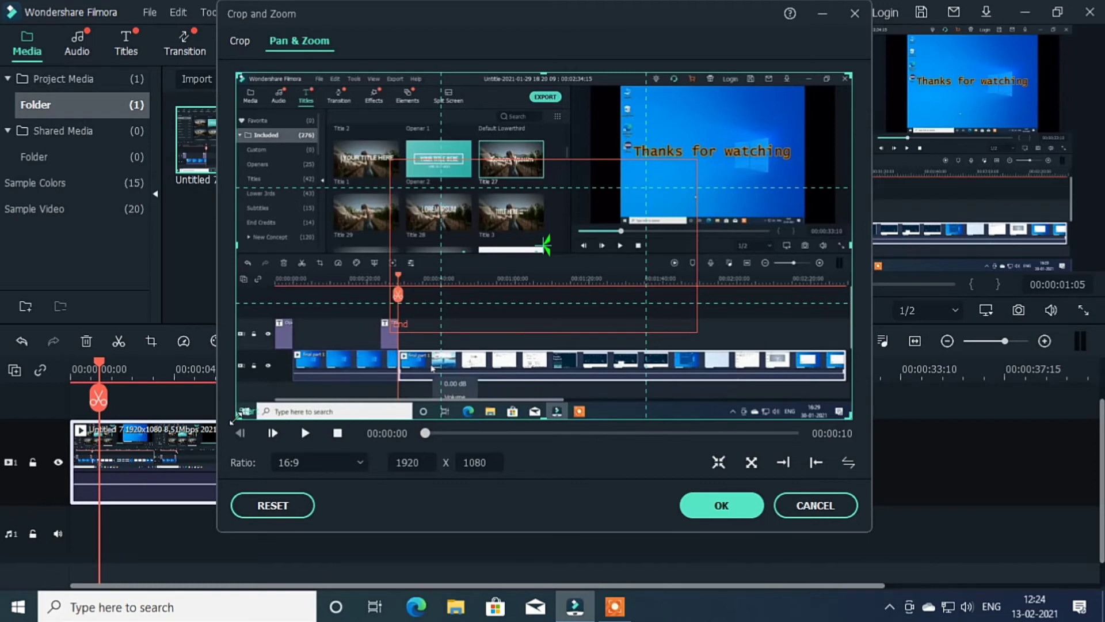
{"action": "left_click_drag", "start_coordinate": [233, 422], "coordinate": [582, 256]}
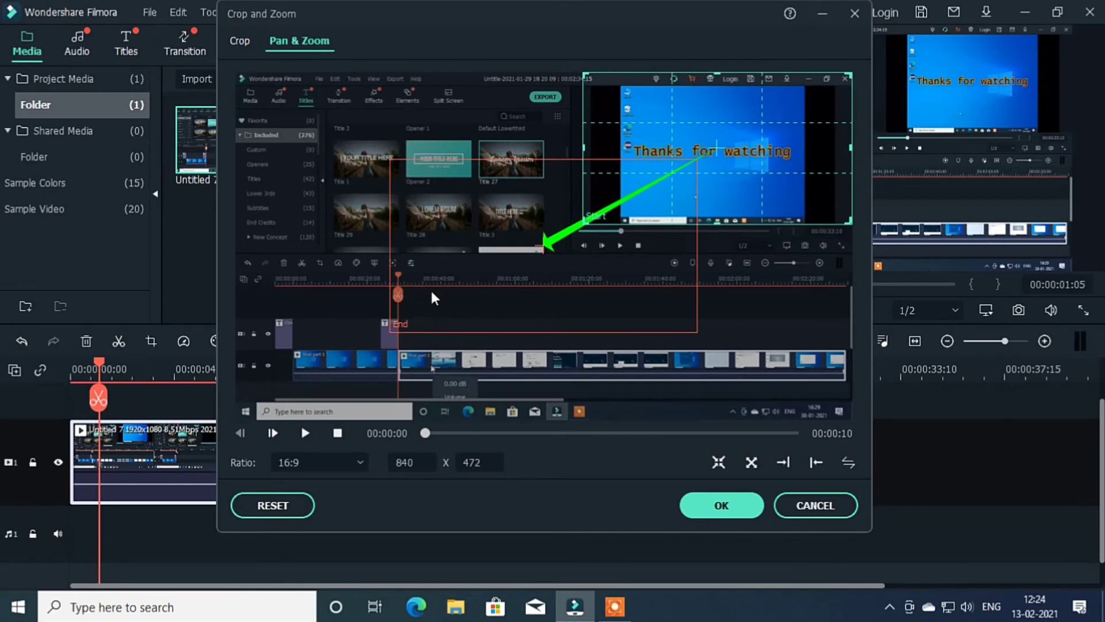
{"action": "left_click", "coordinate": [408, 297]}
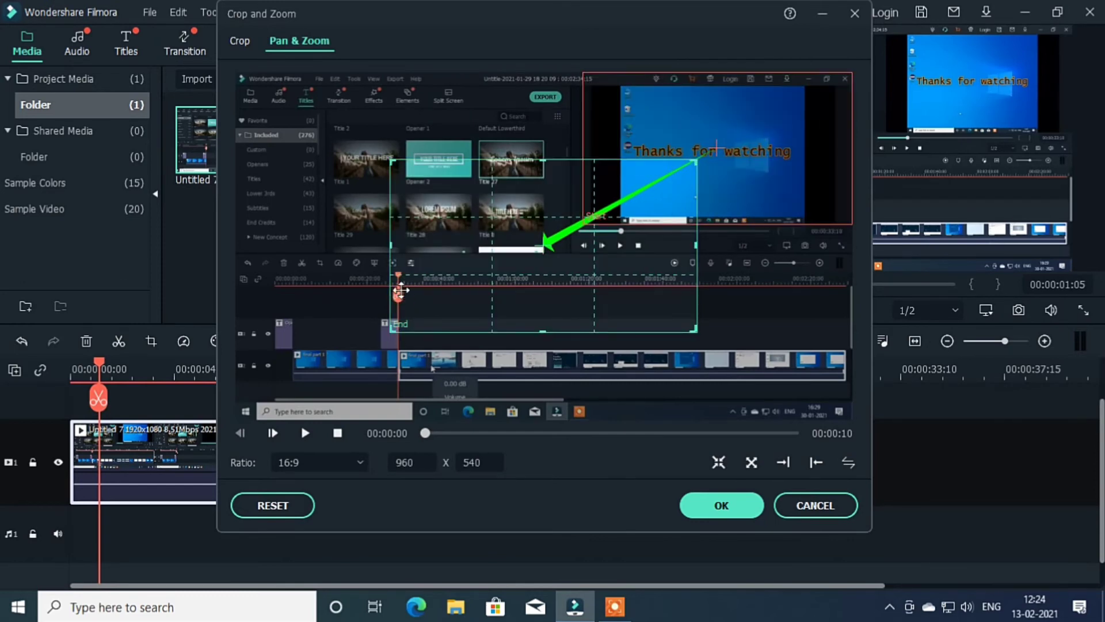
{"action": "left_click_drag", "start_coordinate": [409, 297], "coordinate": [199, 423]}
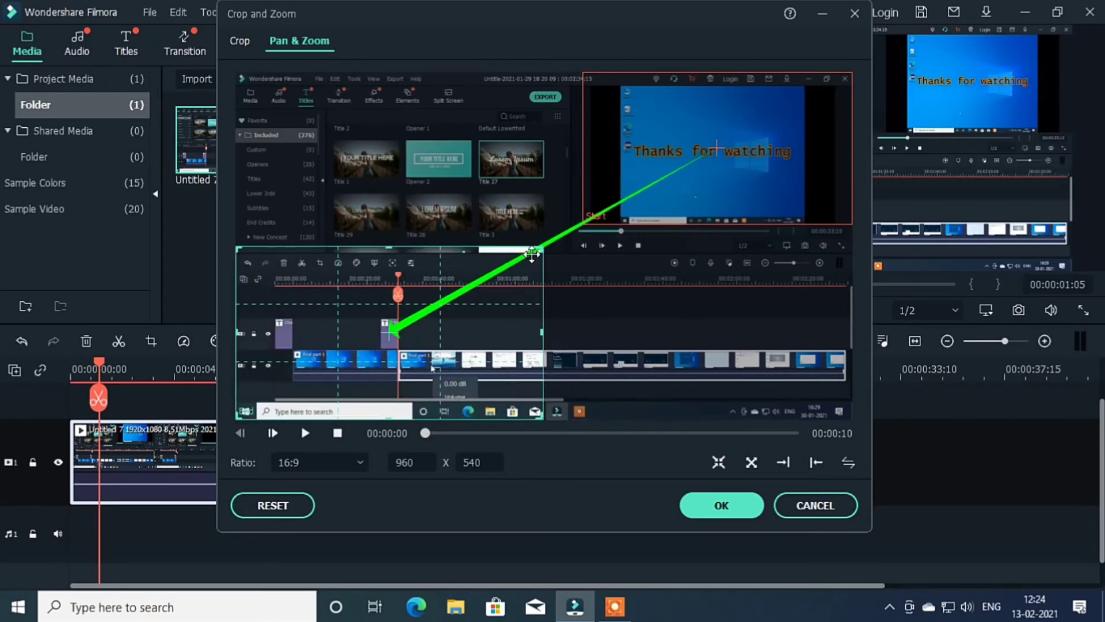
{"action": "left_click_drag", "start_coordinate": [542, 249], "coordinate": [852, 72]}
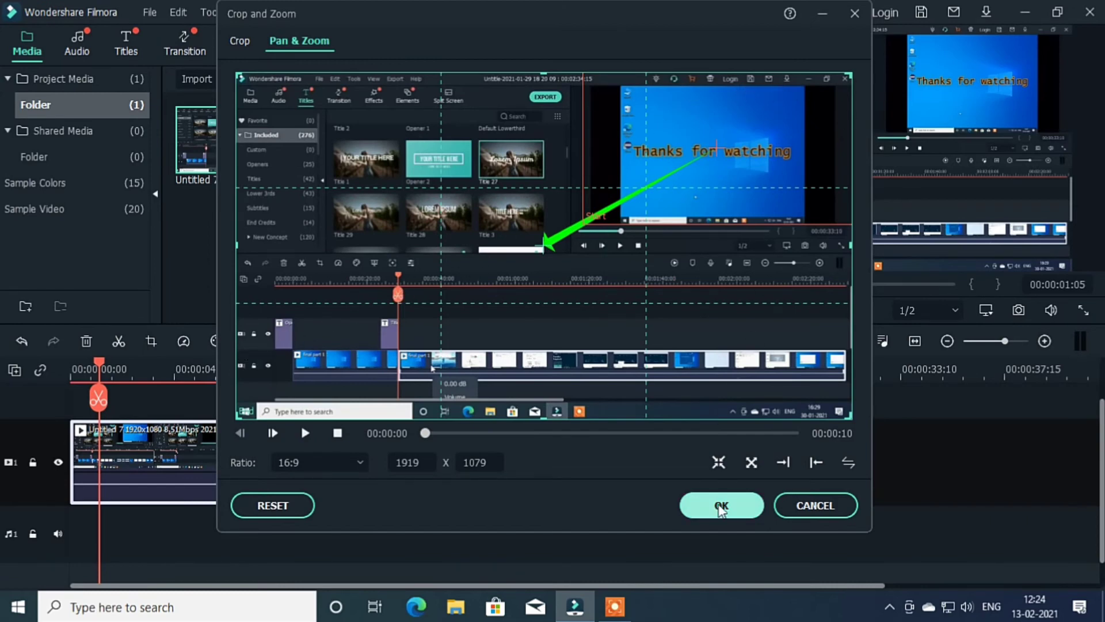
{"action": "left_click", "coordinate": [720, 507]}
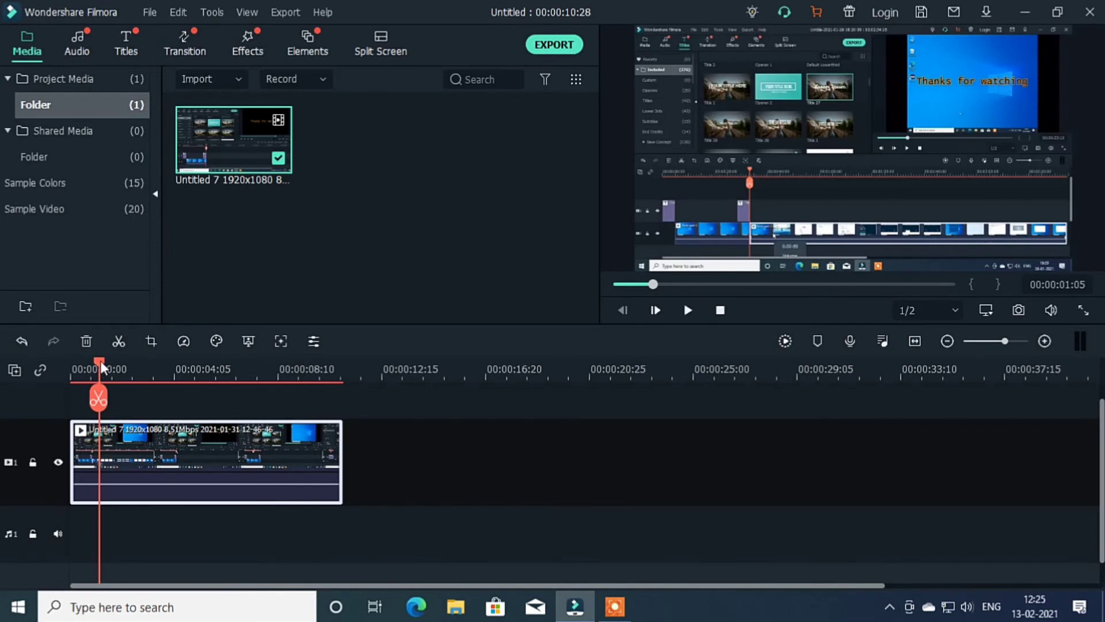
Step: Play the Pan & Zoom clip from its beginning to its end and return the playhead to the start
{"action": "left_click_drag", "start_coordinate": [100, 360], "coordinate": [37, 371]}
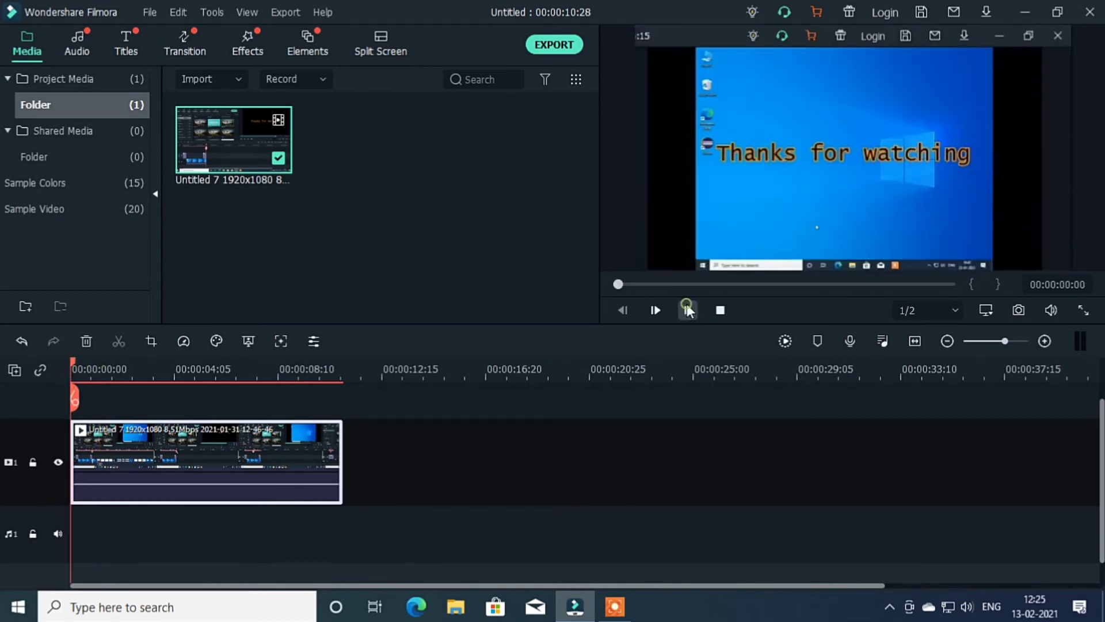
{"action": "left_click", "coordinate": [688, 311]}
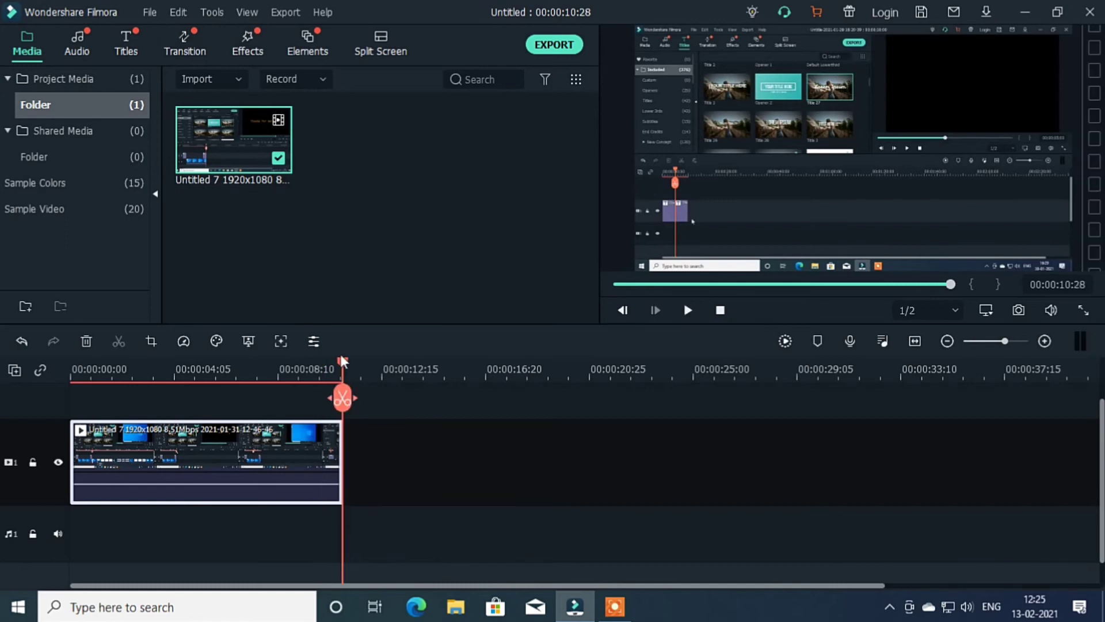
{"action": "left_click_drag", "start_coordinate": [343, 367], "coordinate": [71, 363]}
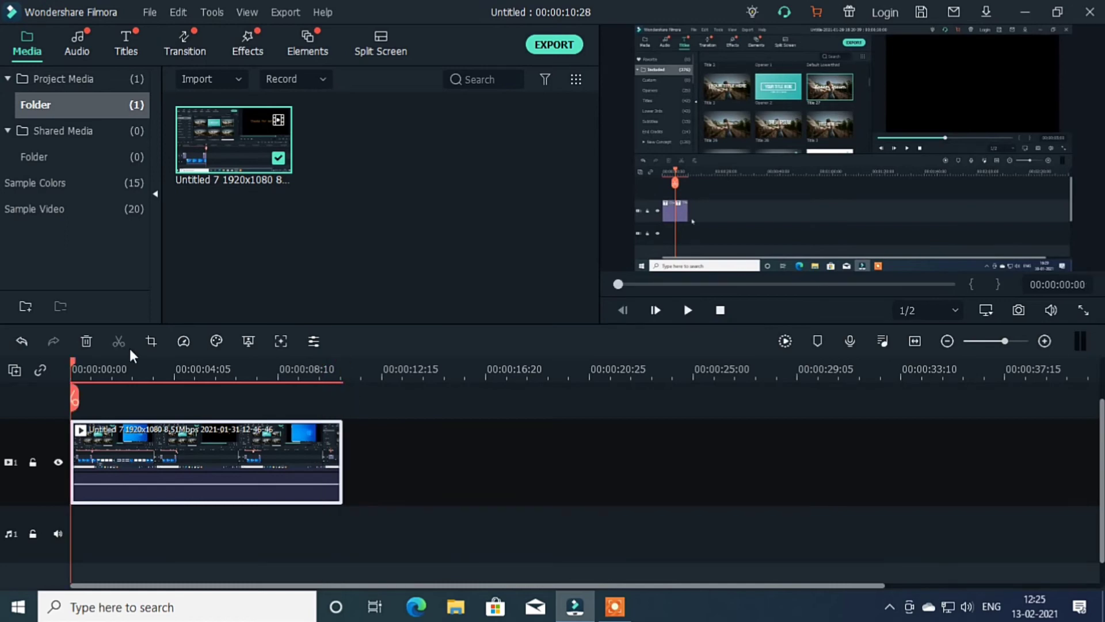
Step: Reverse the clip's Pan & Zoom, from a full-picture 1920 × 1080 start frame to a smaller 16:9 end frame at the picture's upper right
{"action": "left_click", "coordinate": [151, 341]}
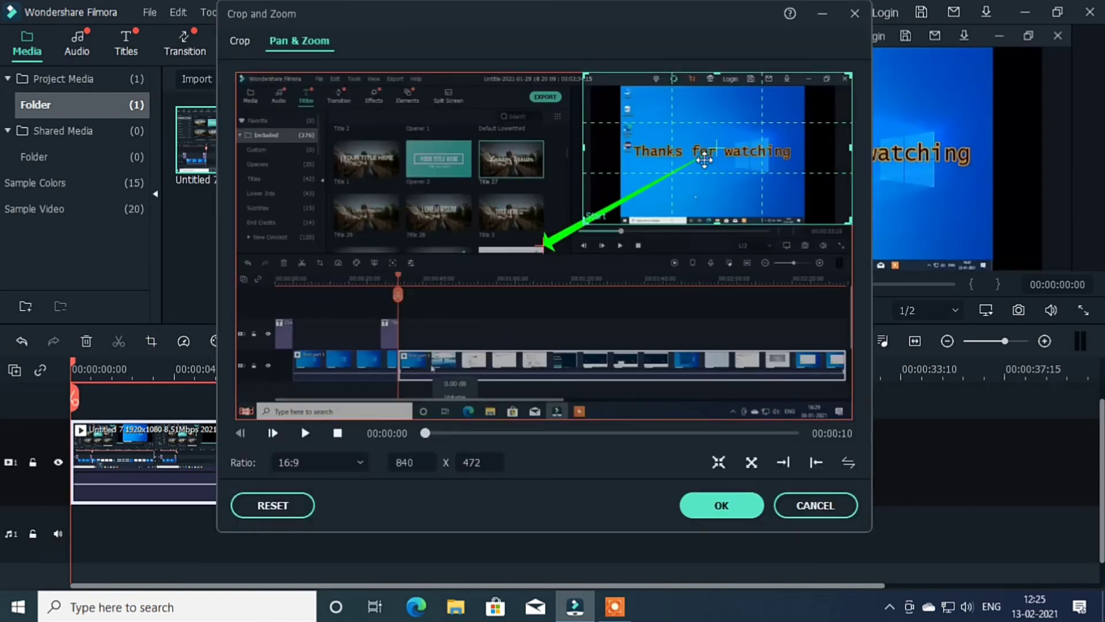
{"action": "left_click", "coordinate": [704, 160]}
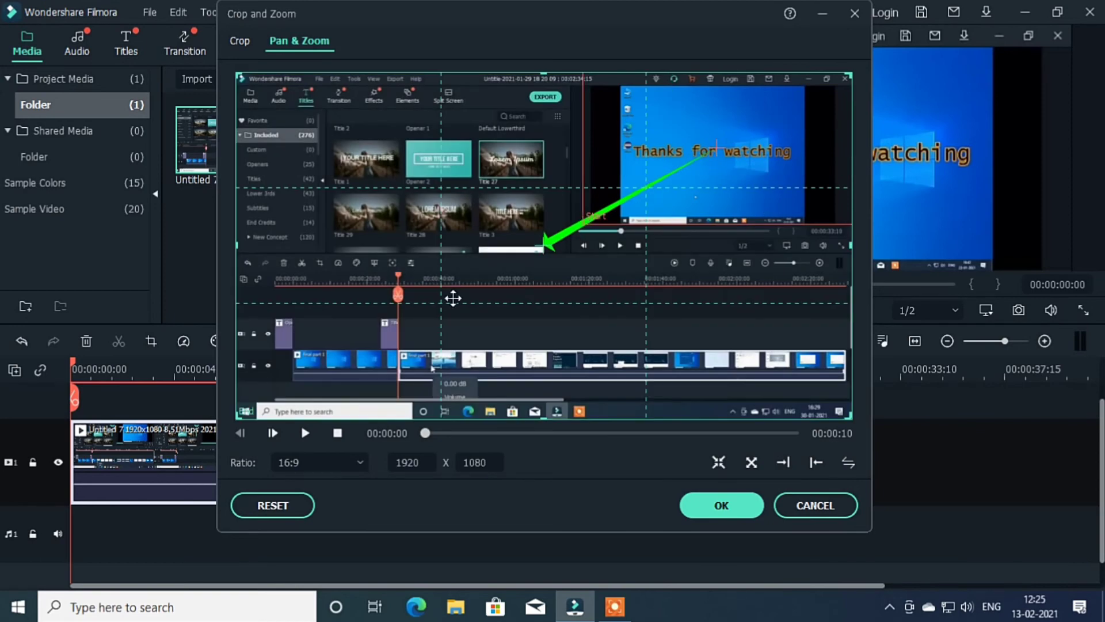
{"action": "left_click_drag", "start_coordinate": [238, 417], "coordinate": [588, 274]}
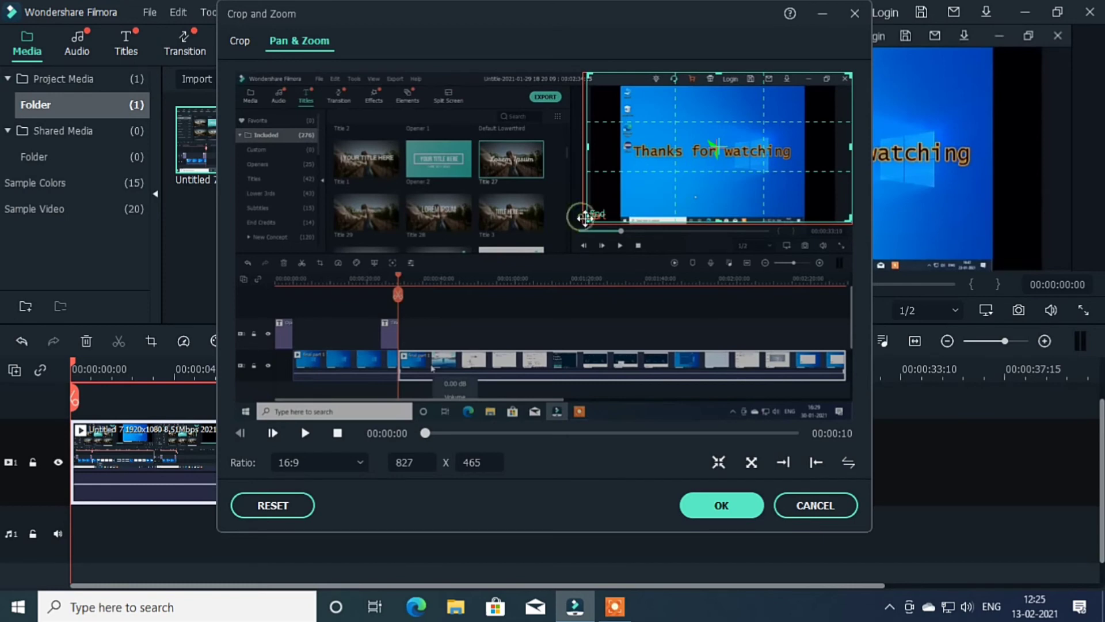
{"action": "left_click_drag", "start_coordinate": [581, 216], "coordinate": [131, 483]}
{"action": "left_click", "coordinate": [603, 216]}
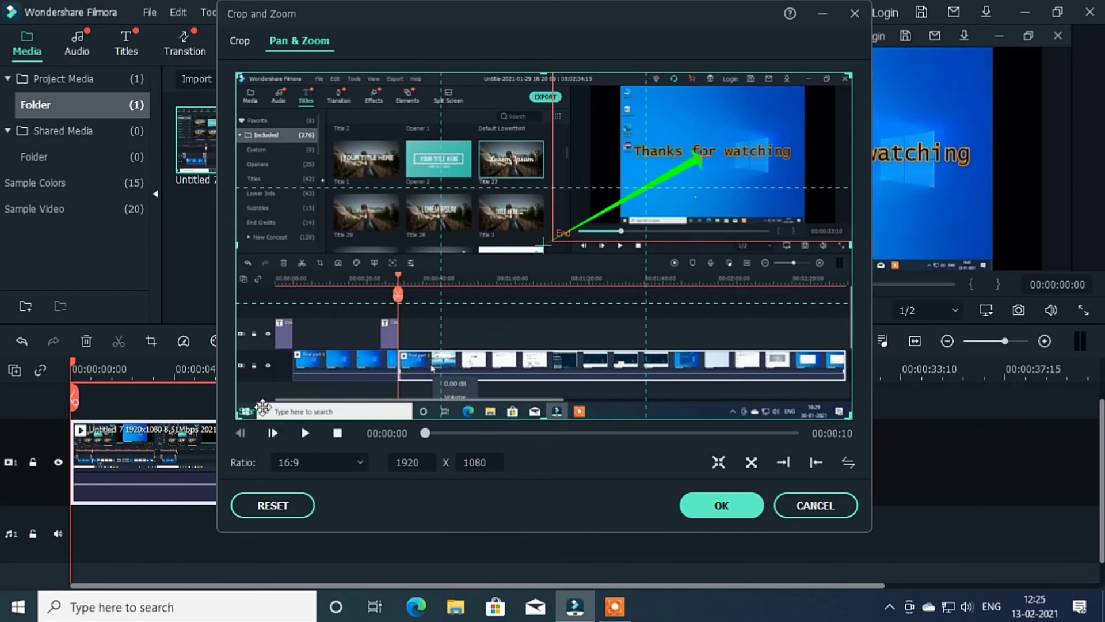
{"action": "left_click_drag", "start_coordinate": [238, 418], "coordinate": [363, 343]}
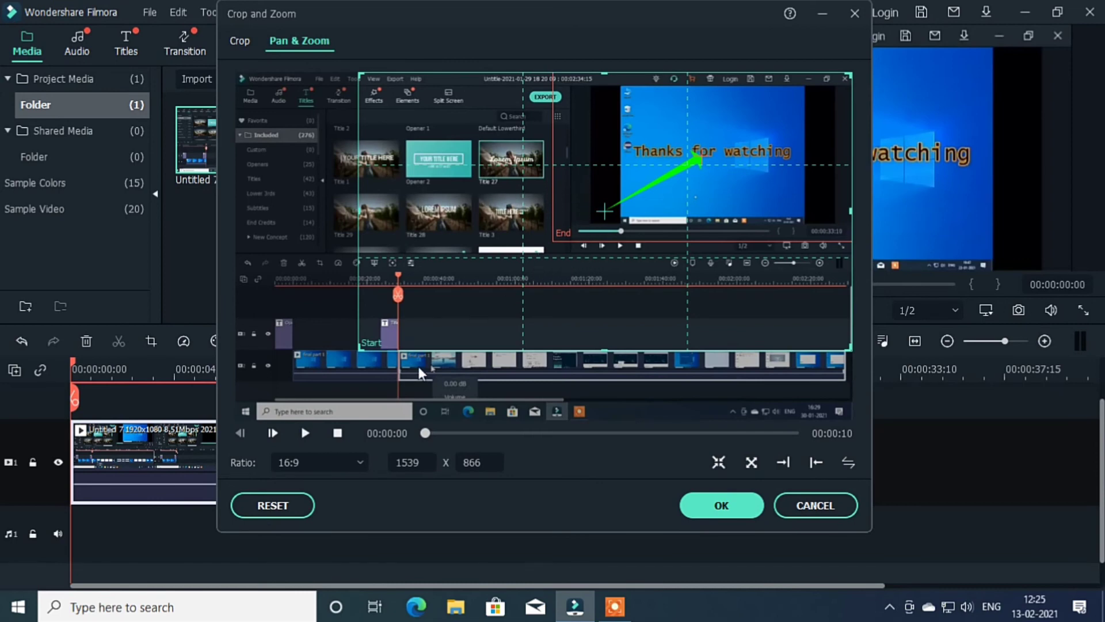
{"action": "left_click_drag", "start_coordinate": [364, 346], "coordinate": [199, 437]}
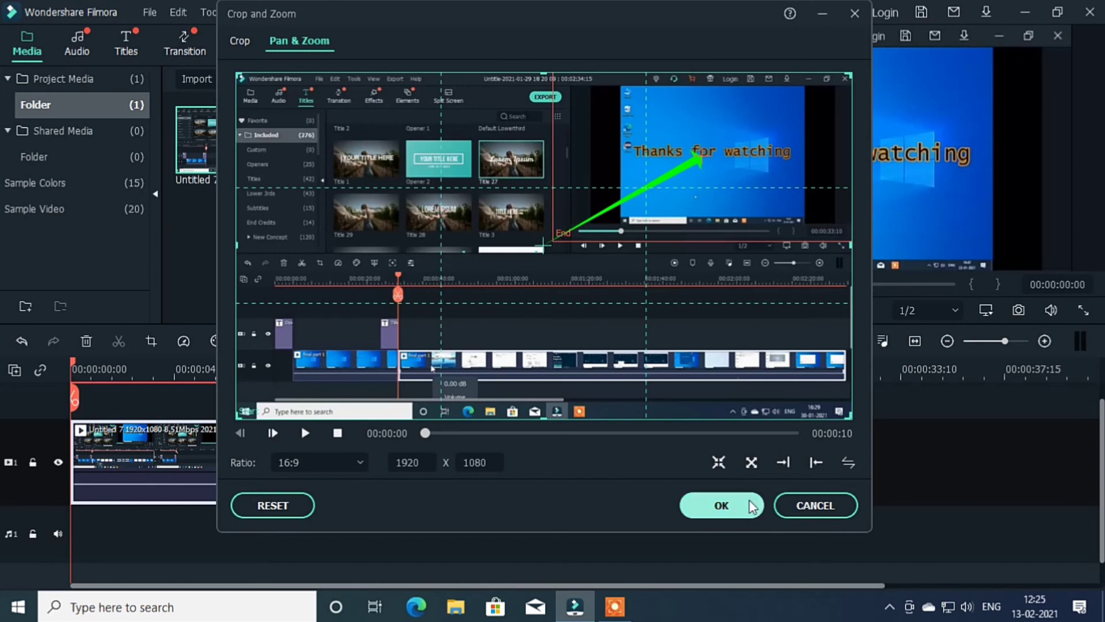
{"action": "left_click", "coordinate": [720, 509]}
Step: Play back the clip with the reversed Pan & Zoom and minimize the editor window
{"action": "left_click", "coordinate": [696, 312]}
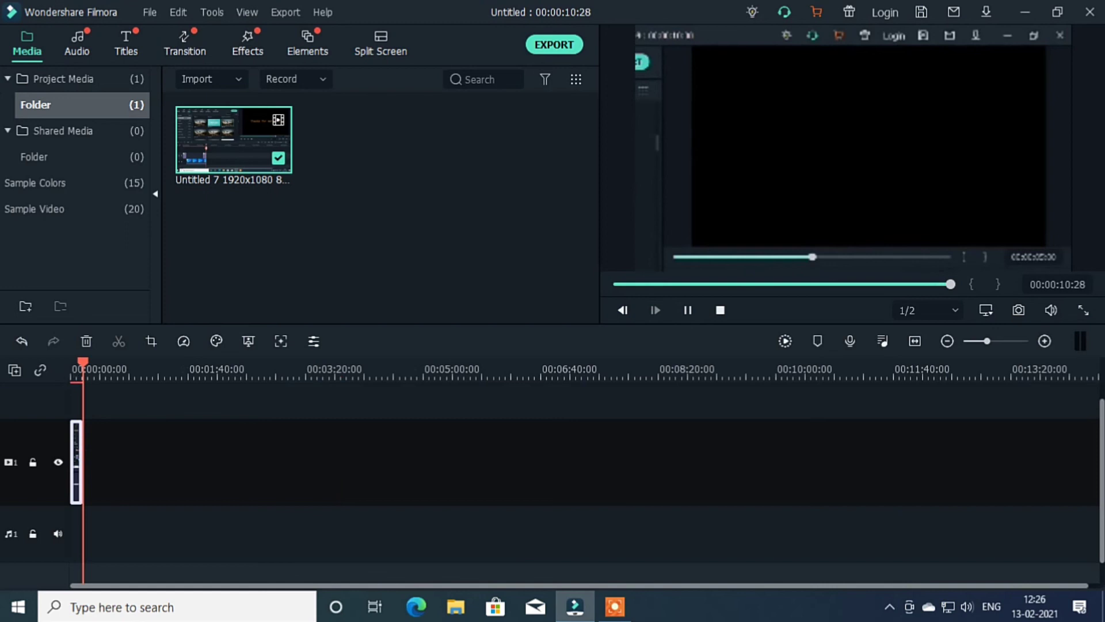
{"action": "left_click", "coordinate": [1025, 12]}
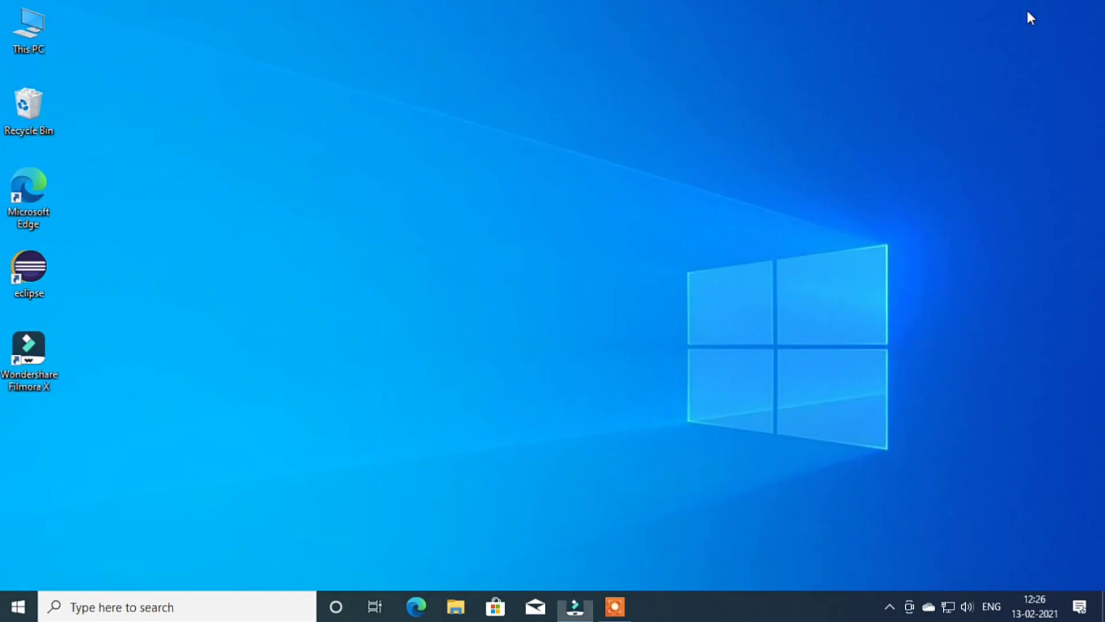